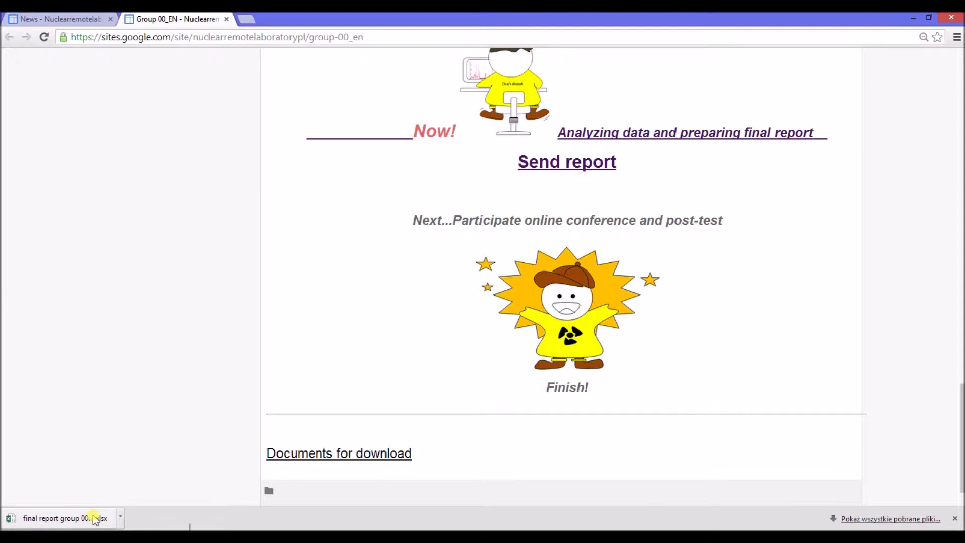
Open the downloaded final report workbook for group 00 and enter 00 as the group number
{"action": "left_click", "coordinate": [95, 518]}
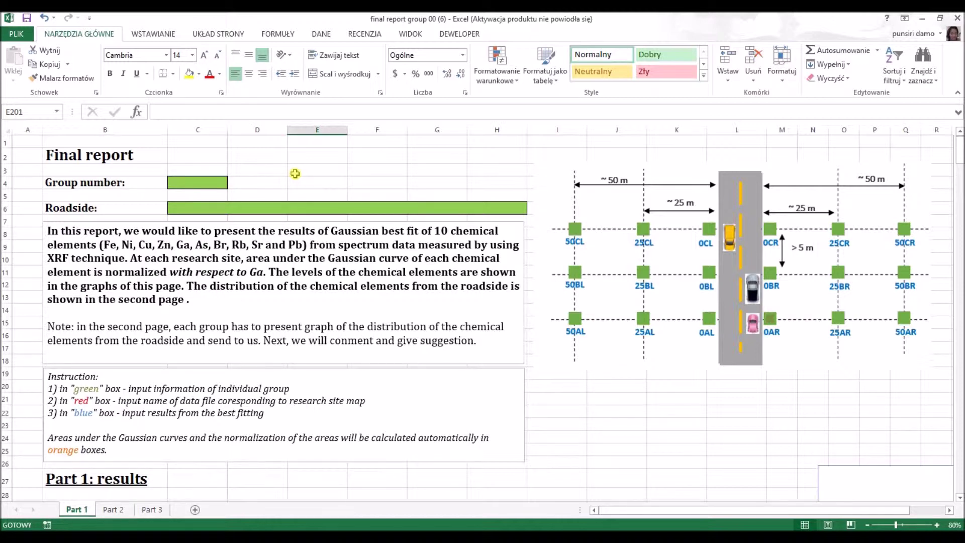
{"action": "left_click", "coordinate": [206, 185]}
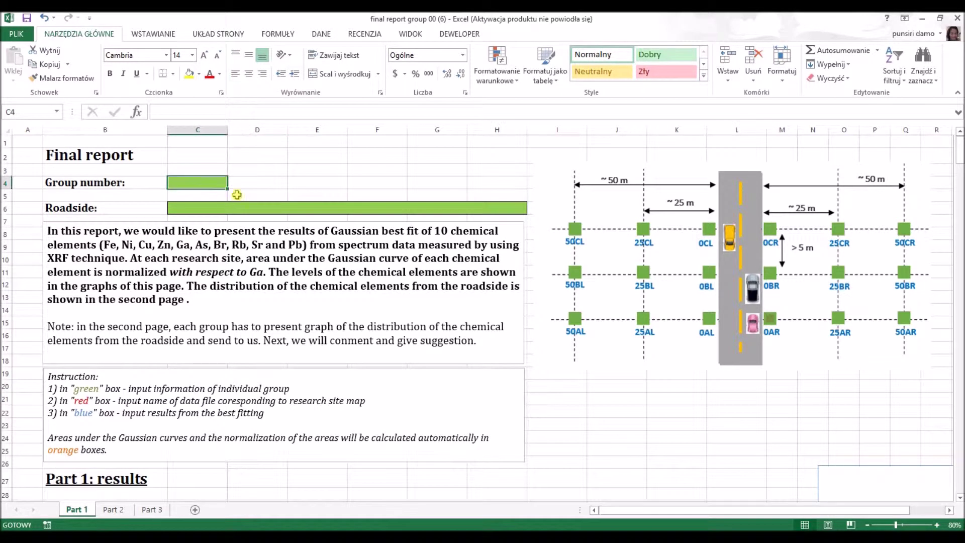
{"action": "type", "text": "00"}
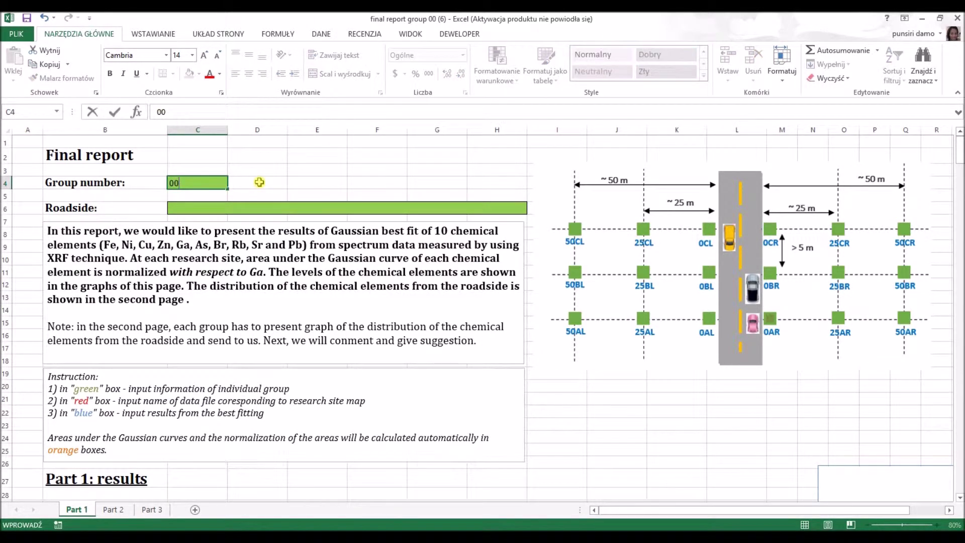
Look up the selected roadside on the group's web page and enter Pomorska street, Lodz, Poland as the report's roadside
{"action": "left_click", "coordinate": [239, 216]}
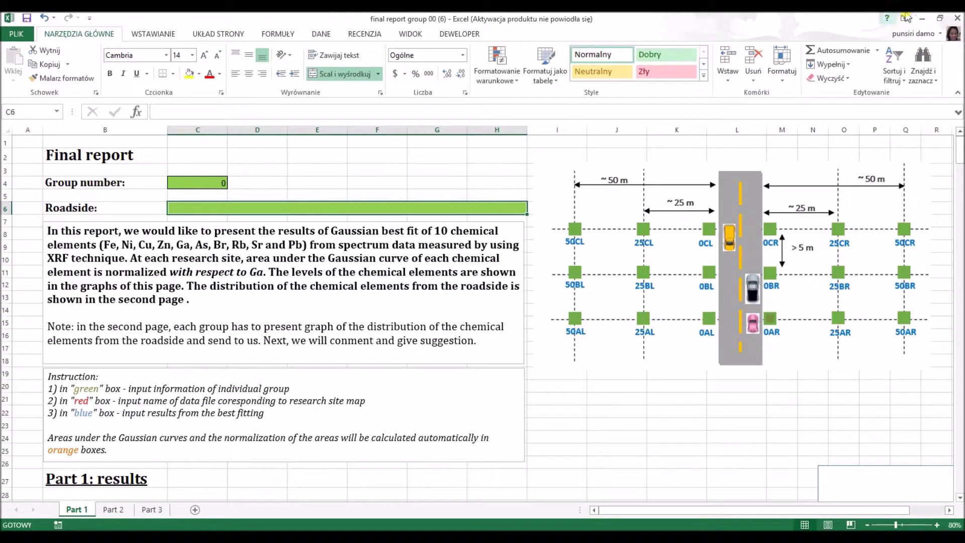
{"action": "left_click", "coordinate": [922, 19]}
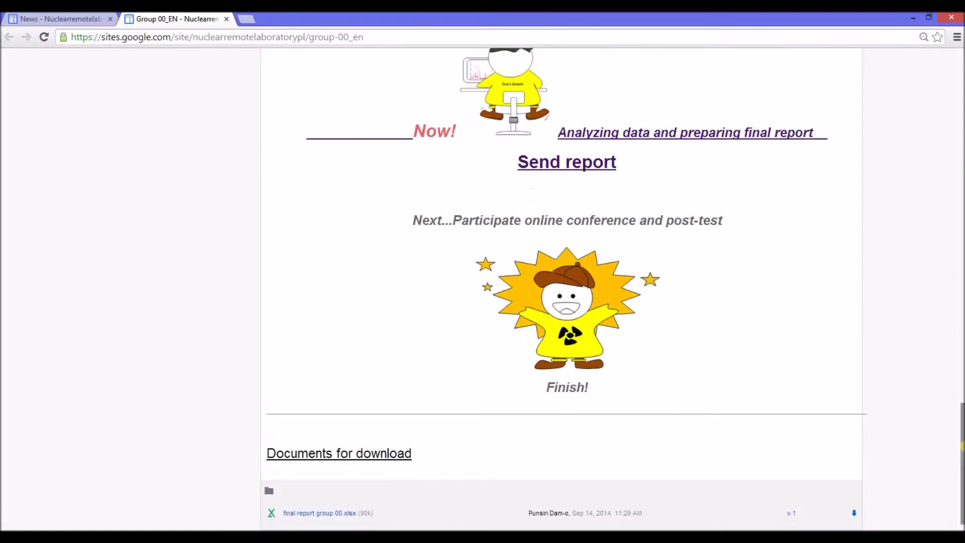
{"action": "left_click", "coordinate": [955, 168]}
{"action": "left_click_drag", "start_coordinate": [955, 169], "coordinate": [961, 145]}
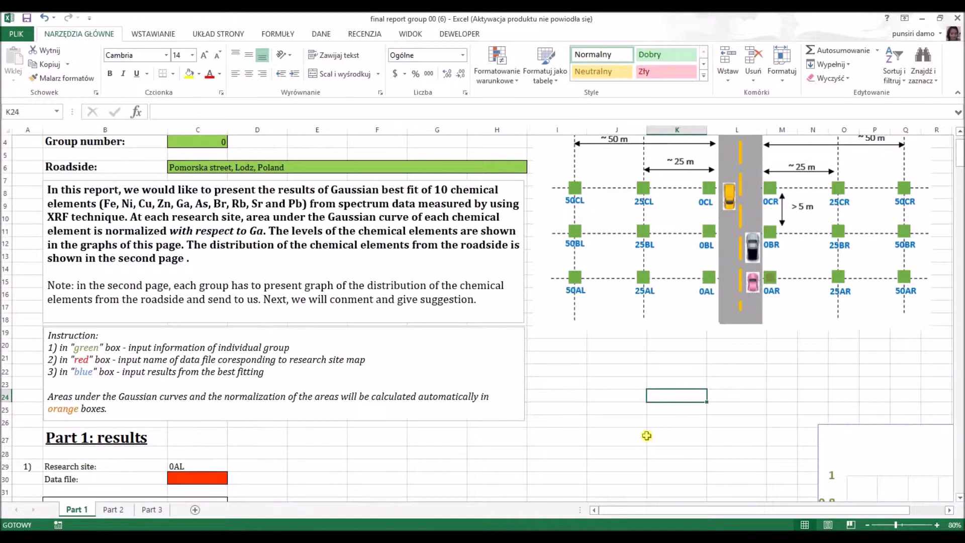
Review the report's instructions, the research site map and the start of the Part 1 results tables
{"action": "scroll", "coordinate": [647, 436], "scroll_direction": "down", "scroll_amount": 2}
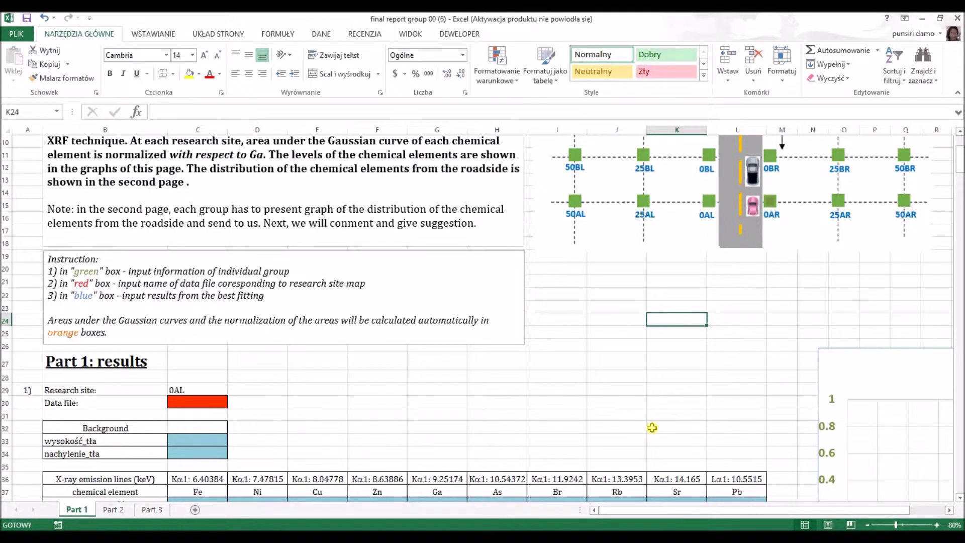
{"action": "scroll", "coordinate": [652, 428], "scroll_direction": "up", "scroll_amount": 3}
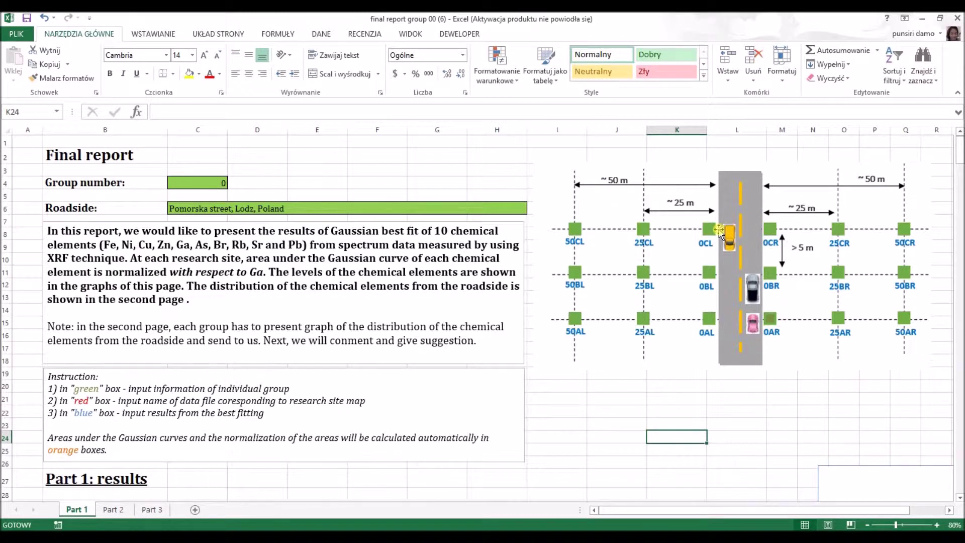
{"action": "scroll", "coordinate": [774, 291], "scroll_direction": "down", "scroll_amount": 1}
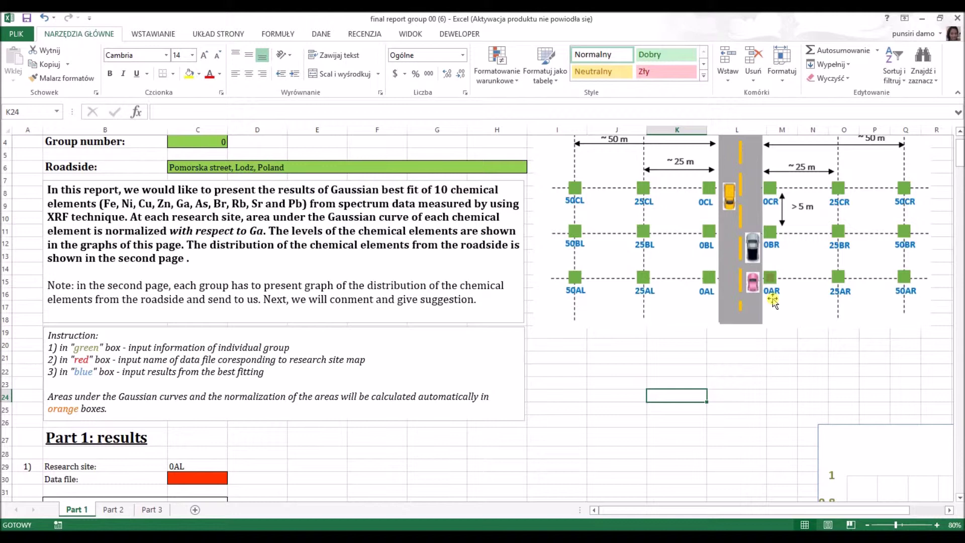
{"action": "scroll", "coordinate": [876, 300], "scroll_direction": "down", "scroll_amount": 1}
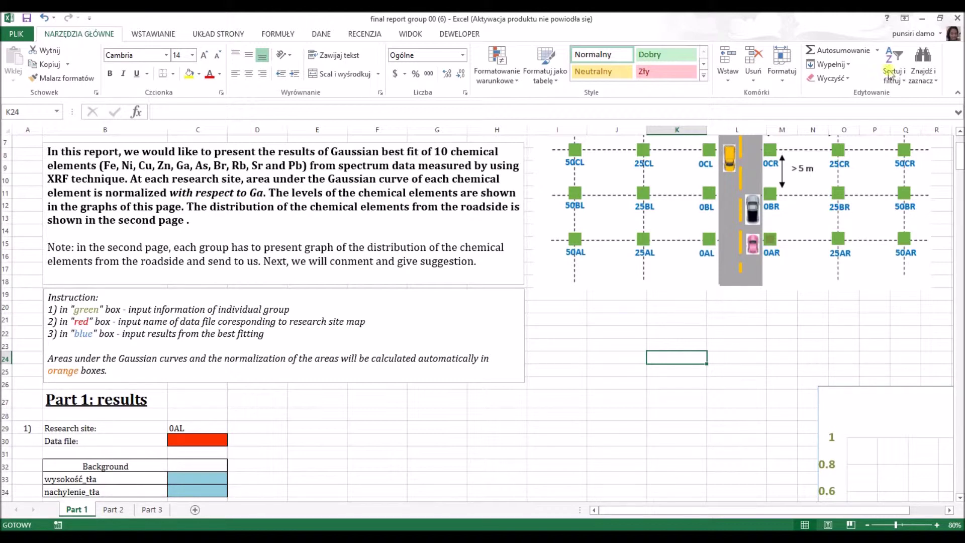
Check the table of measured samples on the group page and select the data file cell of research site 0AR in the report
{"action": "left_click", "coordinate": [924, 18]}
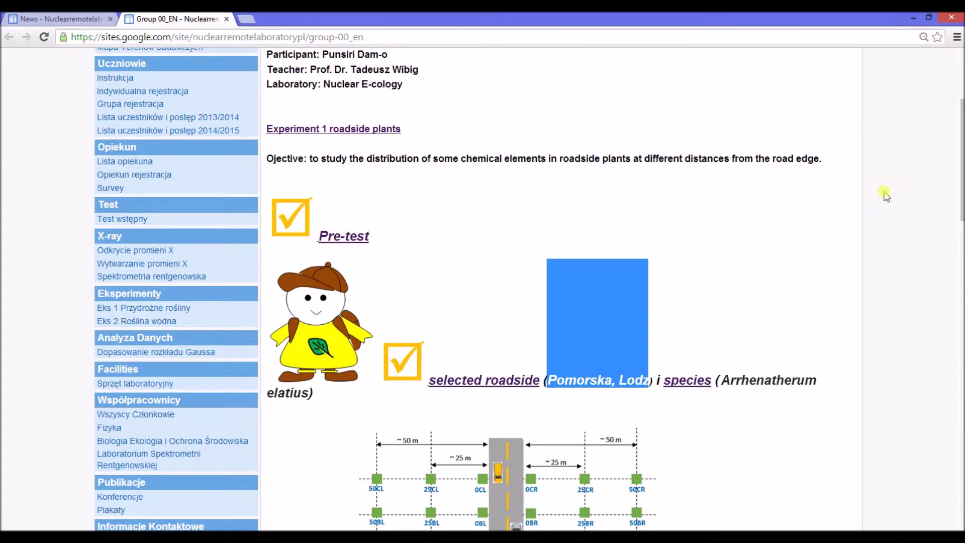
{"action": "left_click_drag", "start_coordinate": [961, 163], "coordinate": [942, 392]}
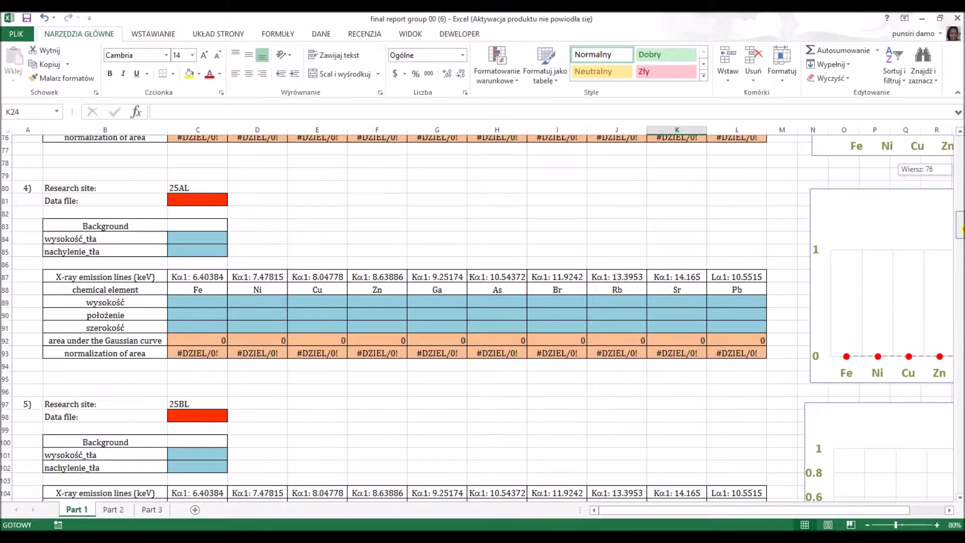
{"action": "left_click_drag", "start_coordinate": [962, 229], "coordinate": [960, 324]}
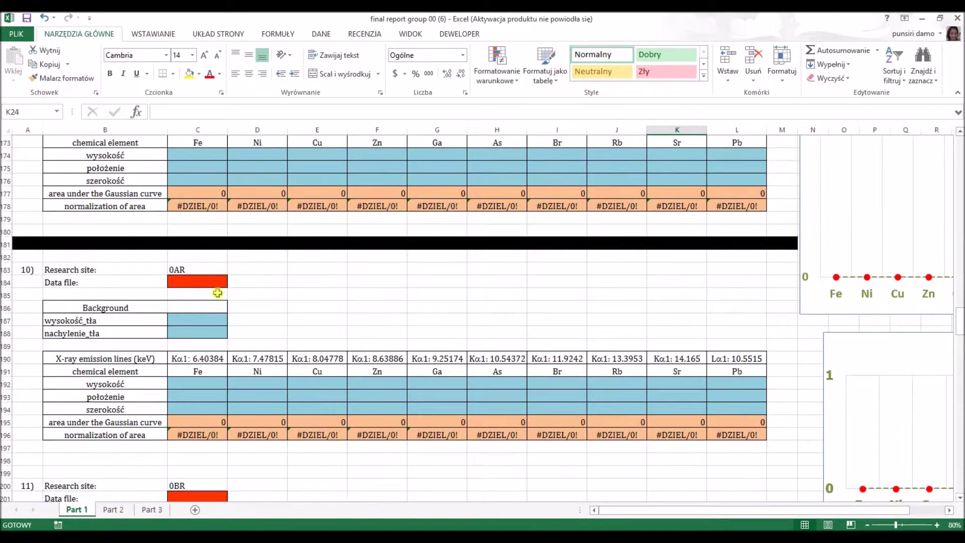
{"action": "left_click", "coordinate": [204, 283]}
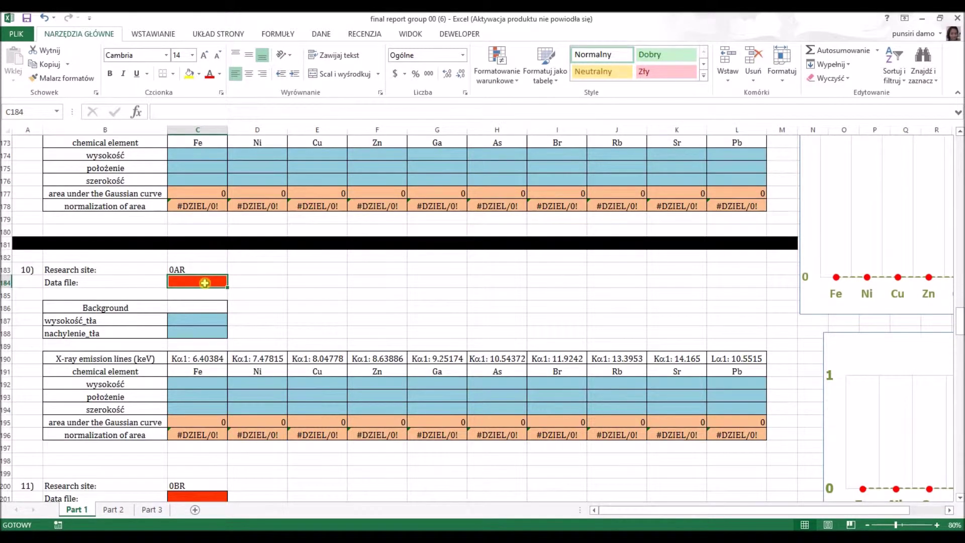
Open the 3Fit tool through the group page's data analysis instructions, and close the instructions page
{"action": "key", "text": "alt+Tab"}
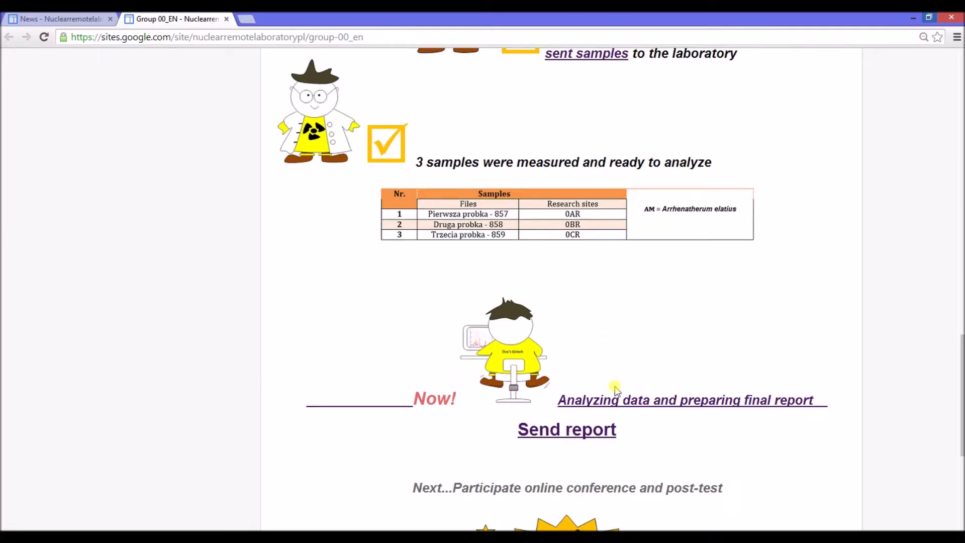
{"action": "left_click", "coordinate": [689, 400]}
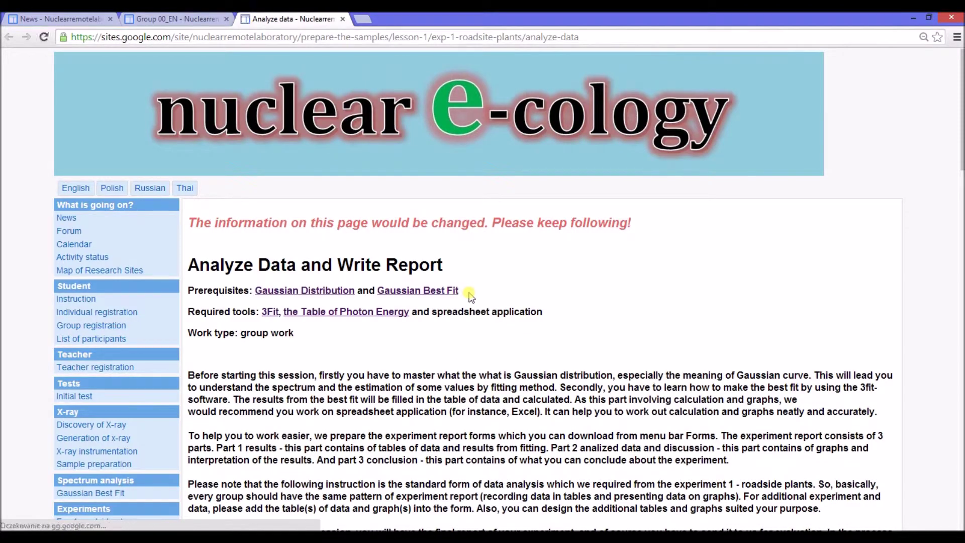
{"action": "scroll", "coordinate": [473, 295], "scroll_direction": "down", "scroll_amount": 8}
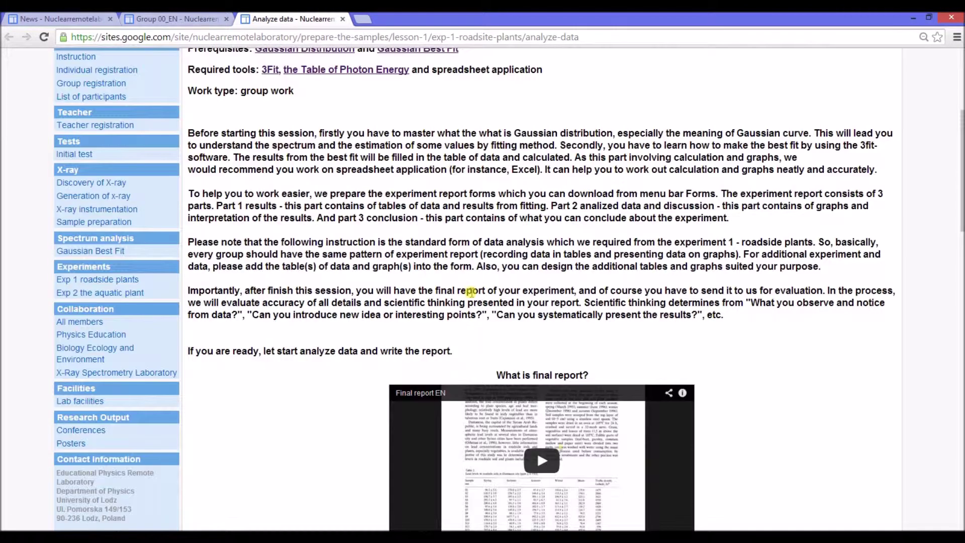
{"action": "scroll", "coordinate": [472, 289], "scroll_direction": "up", "scroll_amount": 4}
{"action": "scroll", "coordinate": [473, 289], "scroll_direction": "down", "scroll_amount": 4}
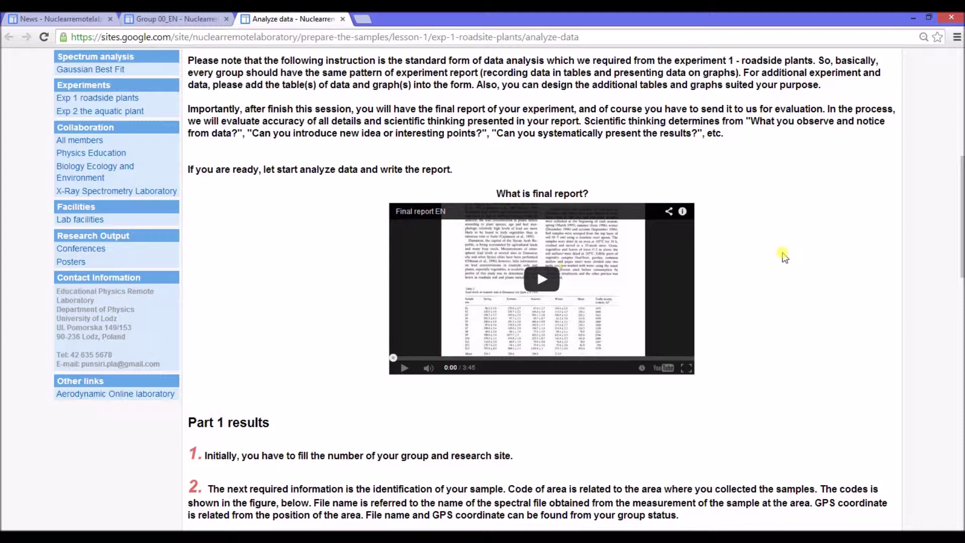
{"action": "scroll", "coordinate": [272, 260], "scroll_direction": "up", "scroll_amount": 7}
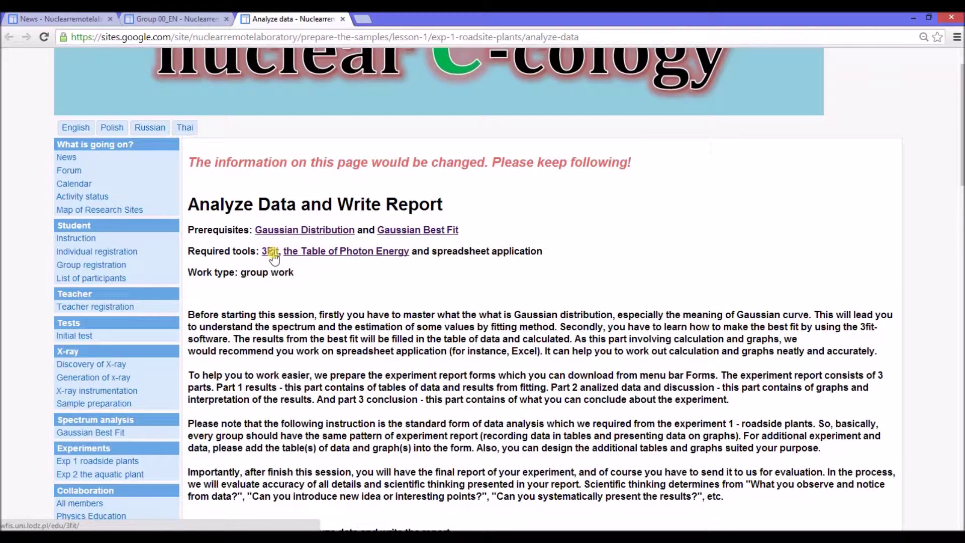
{"action": "left_click", "coordinate": [270, 251]}
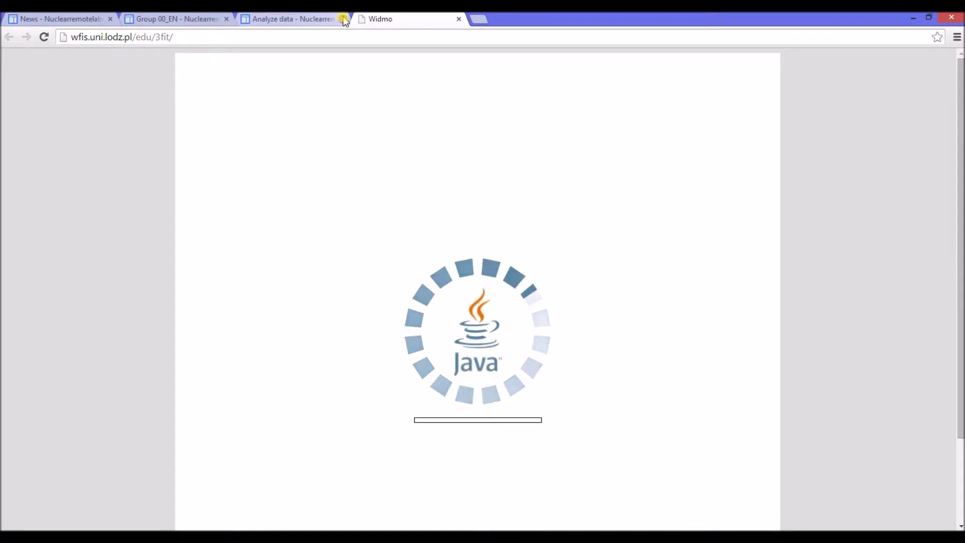
{"action": "left_click", "coordinate": [343, 19]}
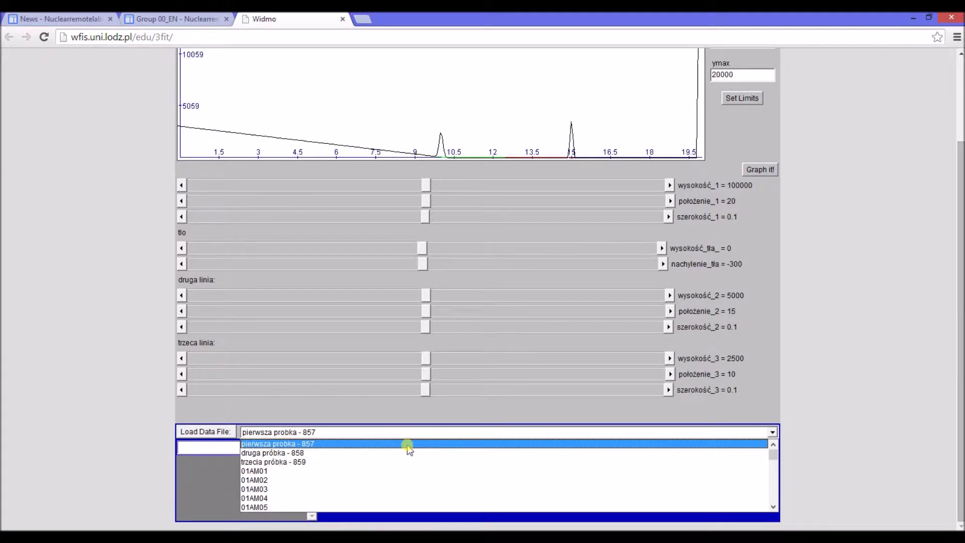
Load the data file pierwsza próbka - 857 into 3Fit and graph its spectrum
{"action": "left_click", "coordinate": [407, 446]}
{"action": "left_click", "coordinate": [196, 432]}
{"action": "scroll", "coordinate": [713, 405], "scroll_direction": "up", "scroll_amount": 2}
{"action": "left_click", "coordinate": [759, 275]}
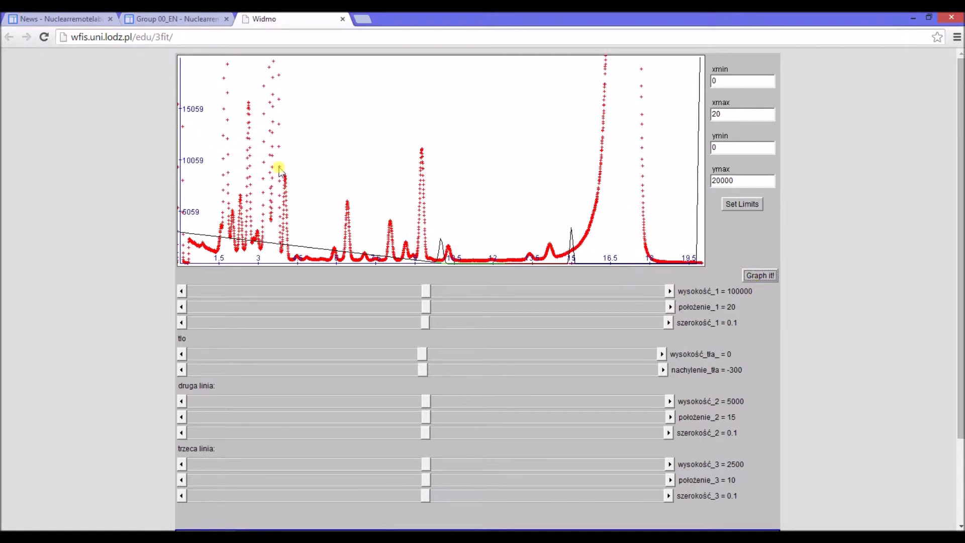
Fit the background with wysokość_tła 240 and nachylenie_tła -13, and record both with data file Piersza probka - 857 under research site 0AR
{"action": "left_click_drag", "start_coordinate": [279, 168], "coordinate": [590, 270]}
{"action": "left_click", "coordinate": [589, 270]}
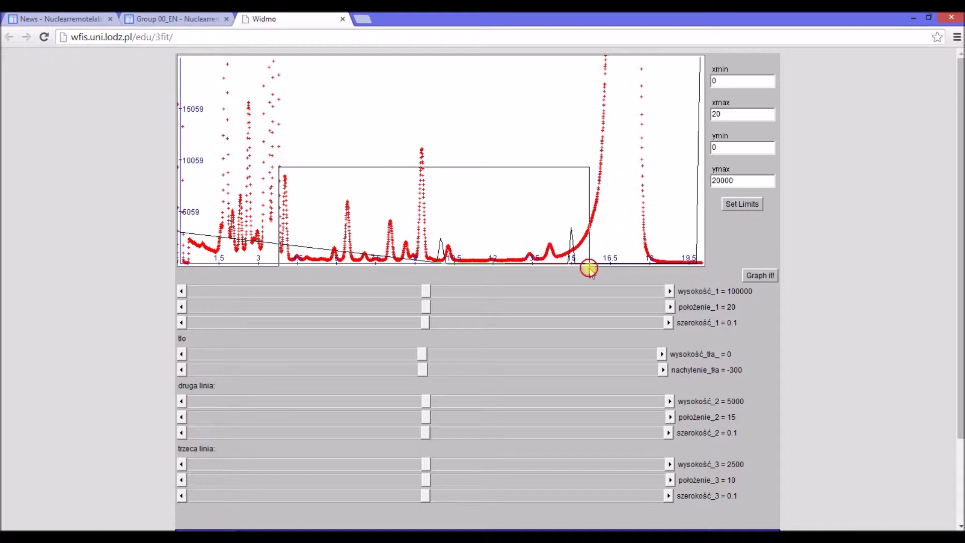
{"action": "left_click", "coordinate": [186, 252]}
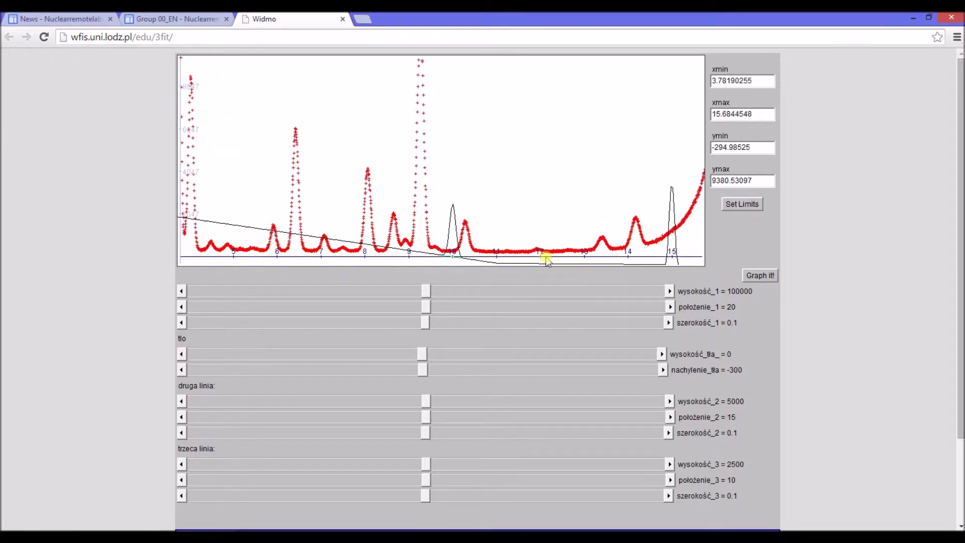
{"action": "left_click", "coordinate": [424, 358]}
{"action": "left_click_drag", "start_coordinate": [424, 358], "coordinate": [556, 371]}
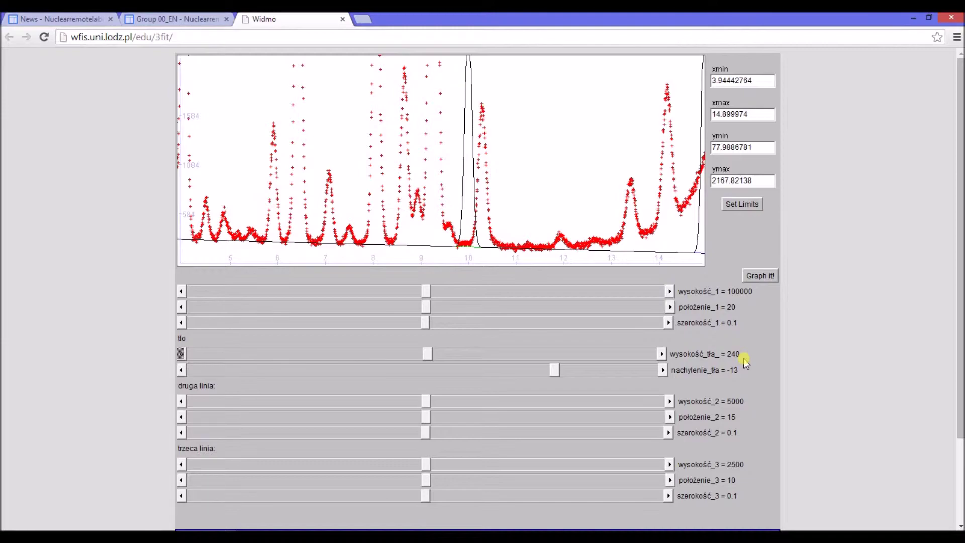
{"action": "left_click", "coordinate": [914, 17]}
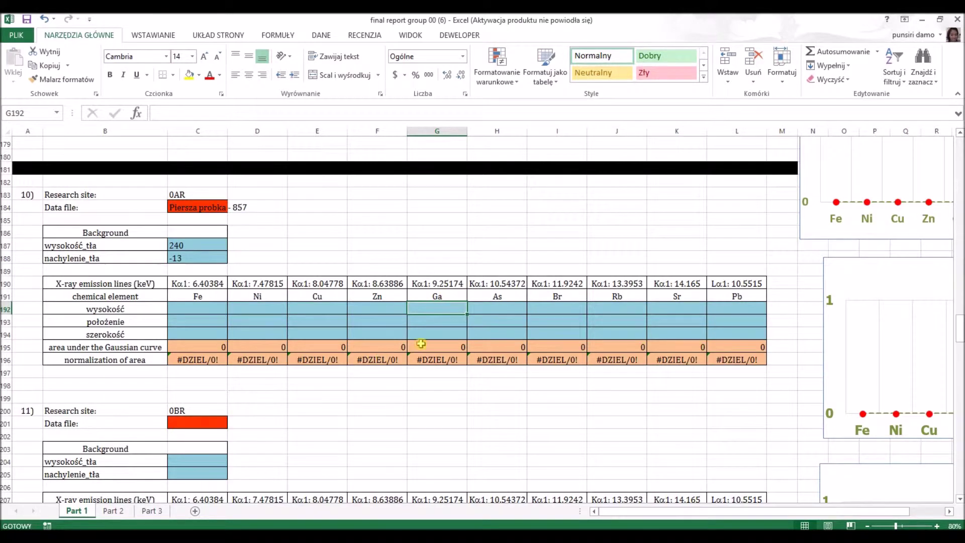
Fit a Gaussian to the Ga peak with wysokość_1 10800, położenie_1 9.2704 and szerokość_1 0.101814
{"action": "key", "text": "alt+Tab"}
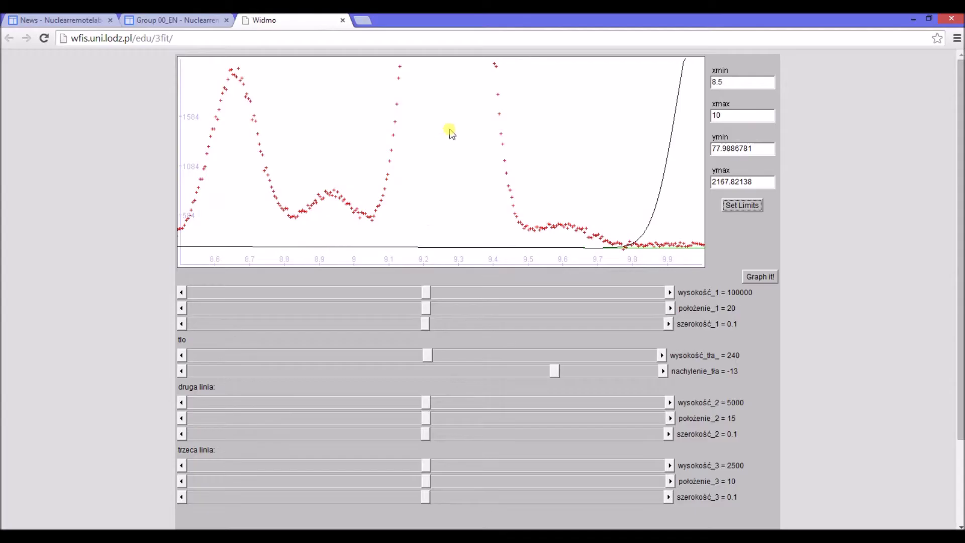
{"action": "left_click", "coordinate": [461, 143]}
{"action": "left_click_drag", "start_coordinate": [462, 136], "coordinate": [456, 182]}
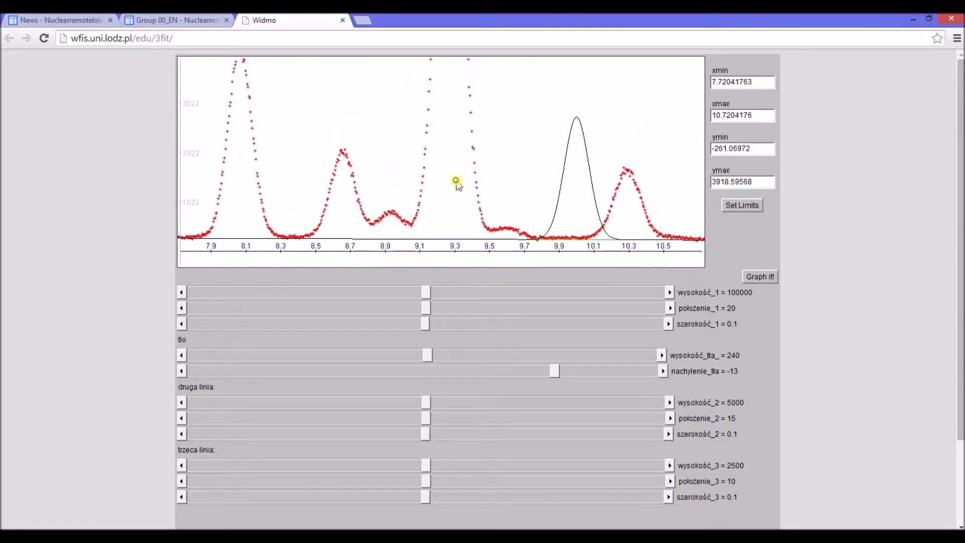
{"action": "left_click", "coordinate": [457, 144]}
{"action": "left_click_drag", "start_coordinate": [475, 122], "coordinate": [468, 194]}
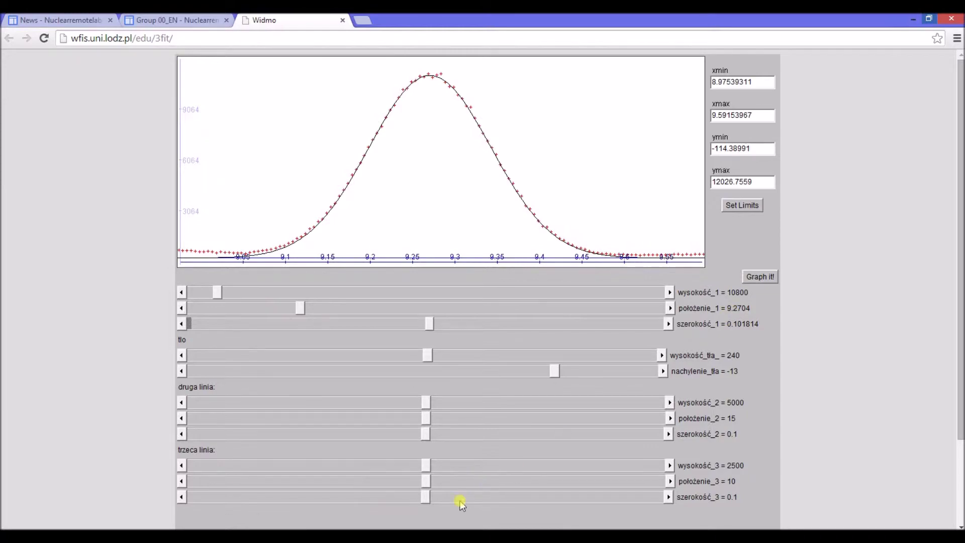
Enter the Ga fit results 10800, 9.2704 and 0.101814 in the table of research site 0AR, with the report beside the fitting tool
{"action": "left_click", "coordinate": [420, 524]}
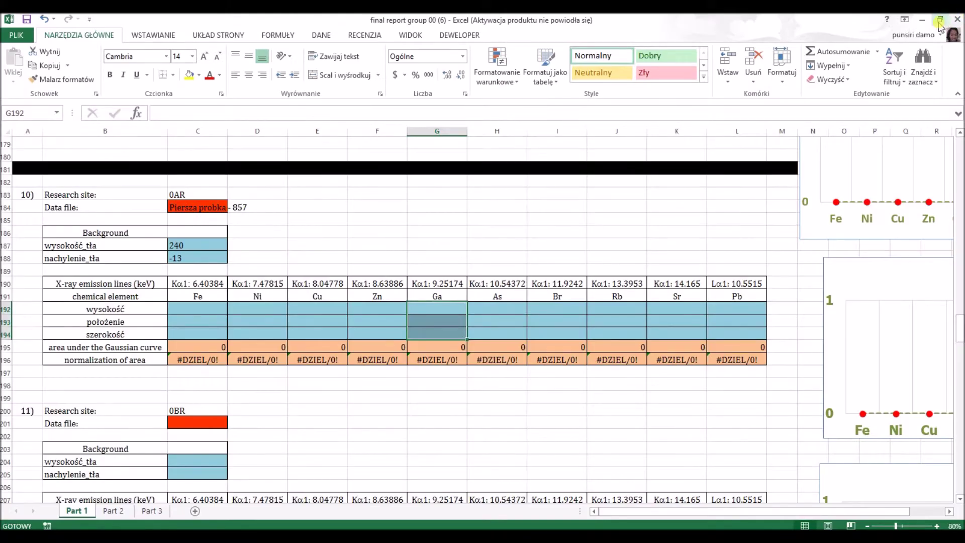
{"action": "left_click", "coordinate": [938, 19]}
{"action": "left_click", "coordinate": [385, 339]}
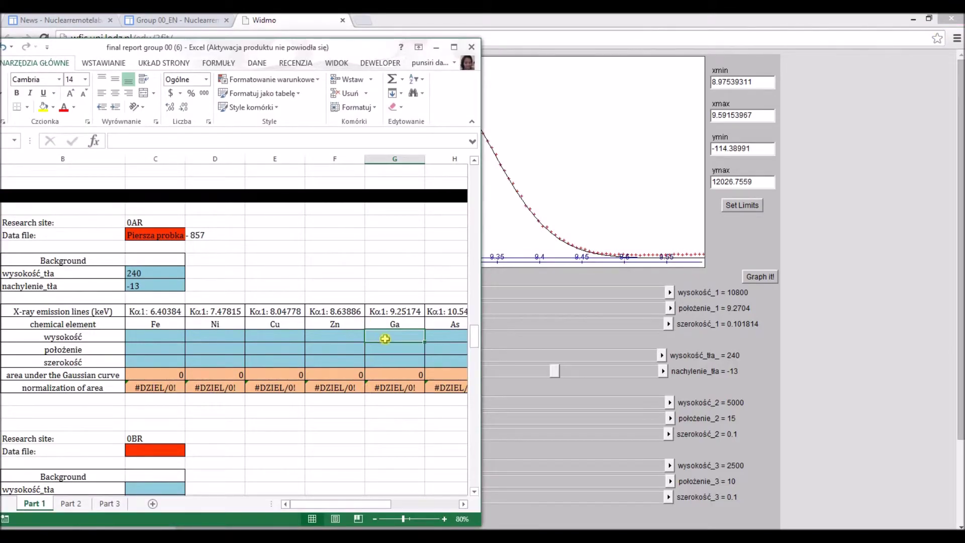
{"action": "key", "text": "Return"}
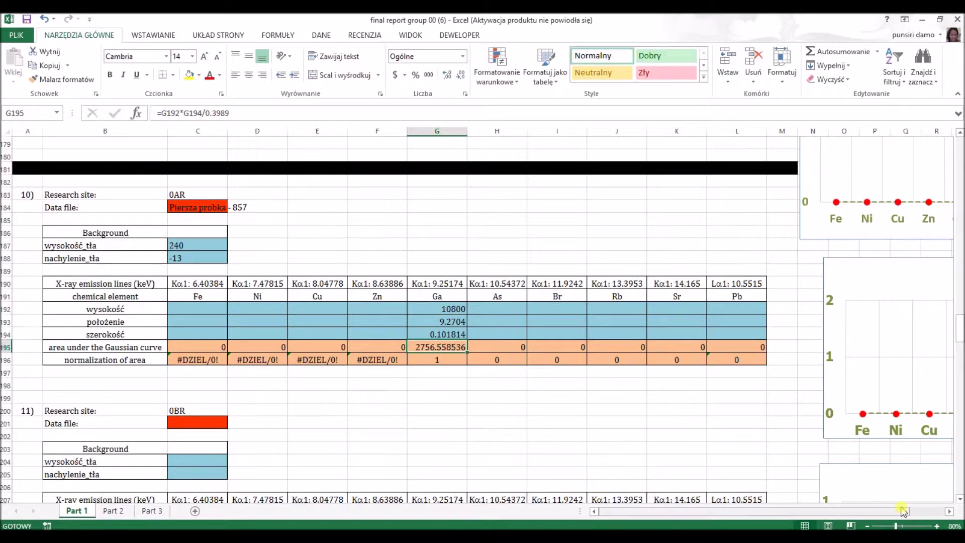
Check the Ga point on the research site 0AR chart, and select the Fe column heading in its results table
{"action": "scroll", "coordinate": [853, 509], "scroll_direction": "down", "scroll_amount": 2}
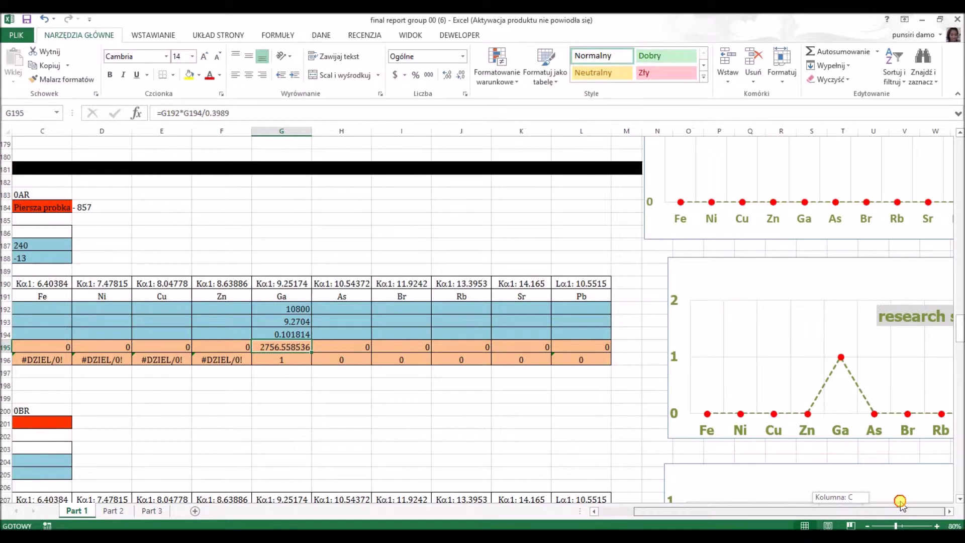
{"action": "scroll", "coordinate": [778, 511], "scroll_direction": "right", "scroll_amount": 1}
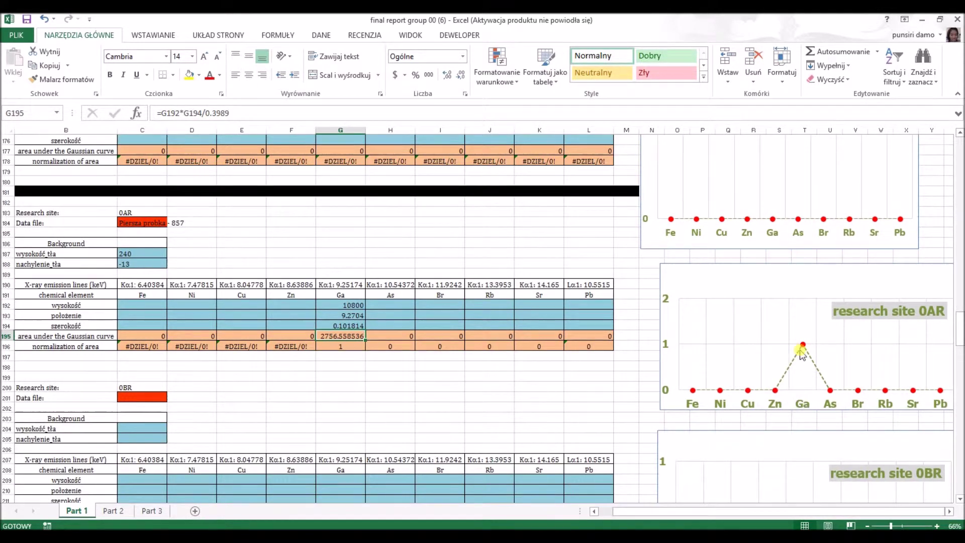
{"action": "mouse_move", "coordinate": [805, 346]}
{"action": "left_click", "coordinate": [154, 295]}
{"action": "scroll", "coordinate": [154, 295], "scroll_direction": "up", "scroll_amount": 1}
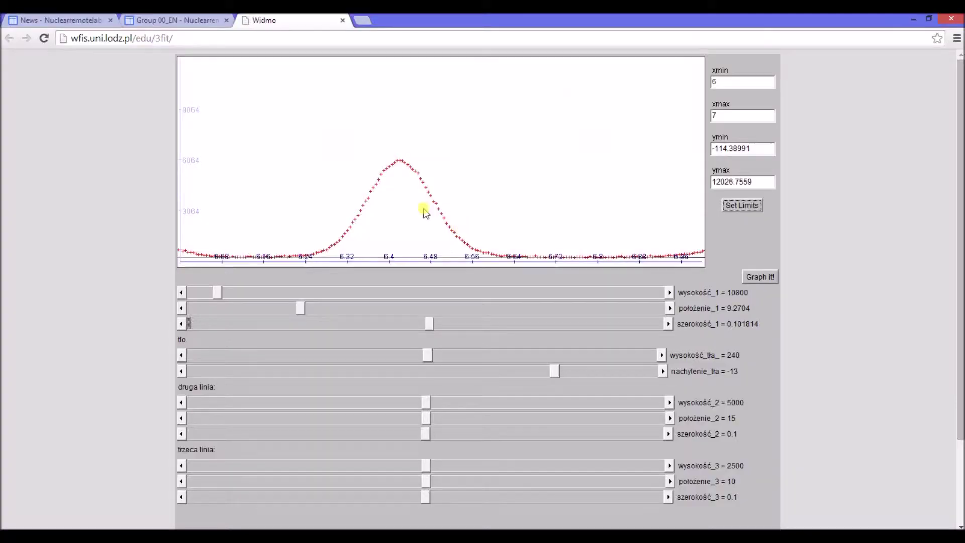
Fit a Gaussian to the Fe peak with wysokość_1 5680, położenie_1 6.4216 and szerokość_1 0.088342
{"action": "left_click", "coordinate": [923, 19]}
{"action": "left_click_drag", "start_coordinate": [264, 135], "coordinate": [527, 265]}
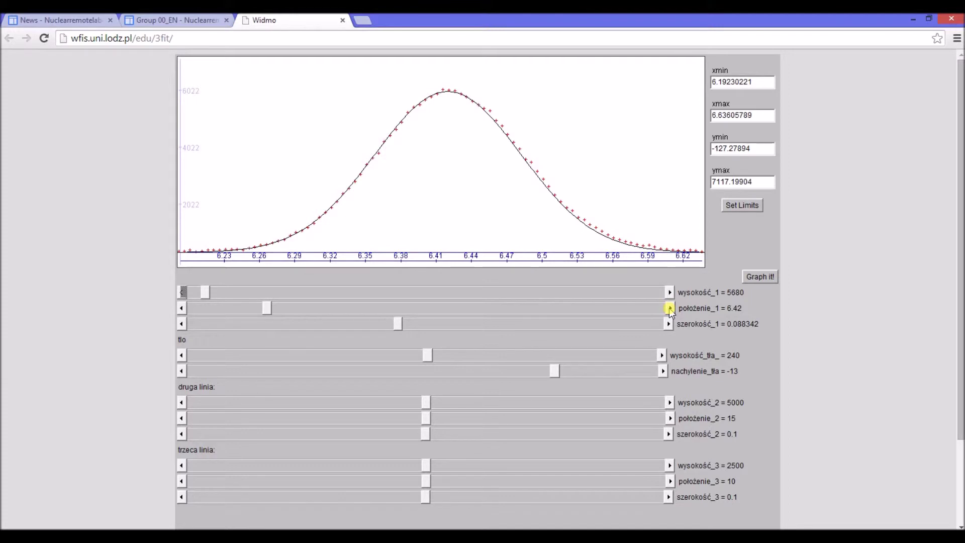
{"action": "left_click", "coordinate": [670, 308]}
{"action": "left_click", "coordinate": [670, 308]}
{"action": "left_click", "coordinate": [670, 308]}
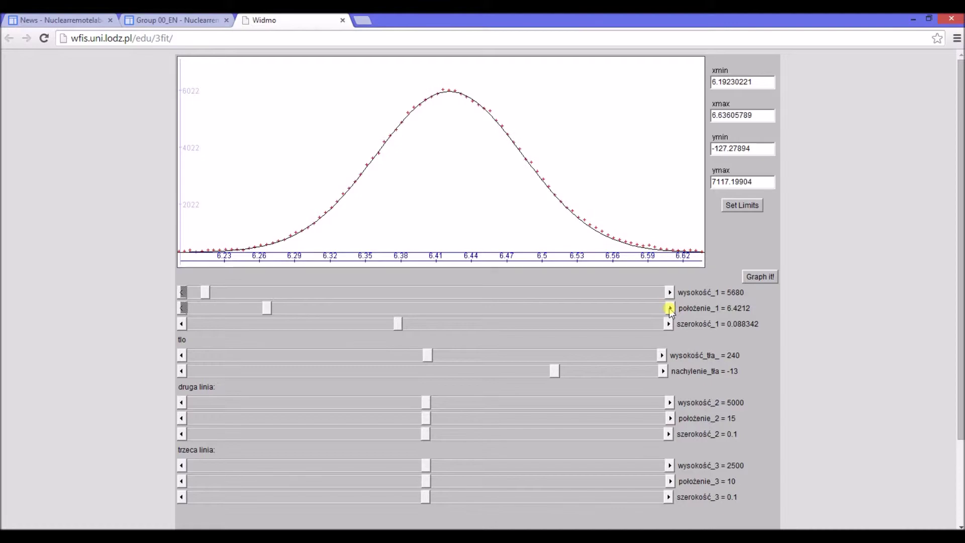
{"action": "left_click", "coordinate": [670, 308]}
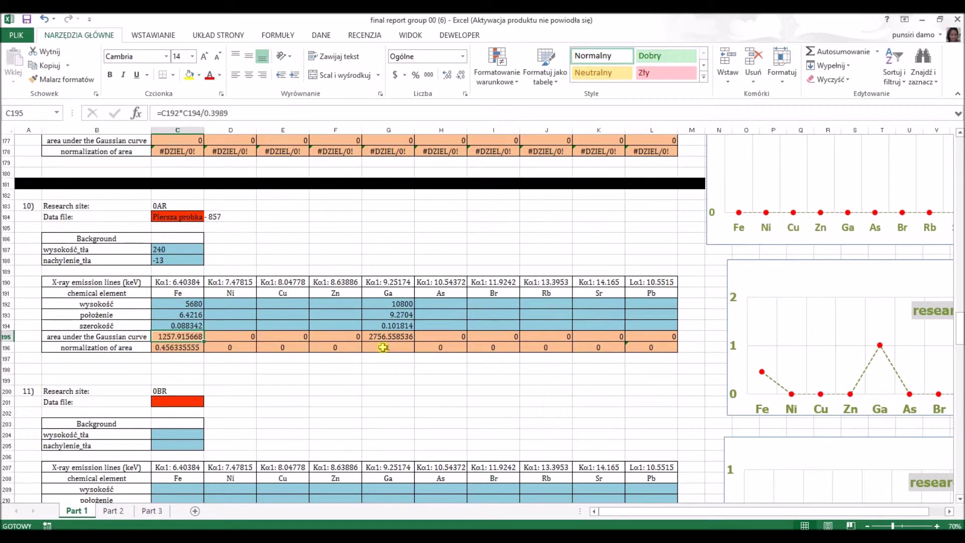
Check the research site 0AR chart and the Ni column of its results table, and return to the research site map at the report's beginning
{"action": "left_click_drag", "start_coordinate": [757, 509], "coordinate": [787, 511]}
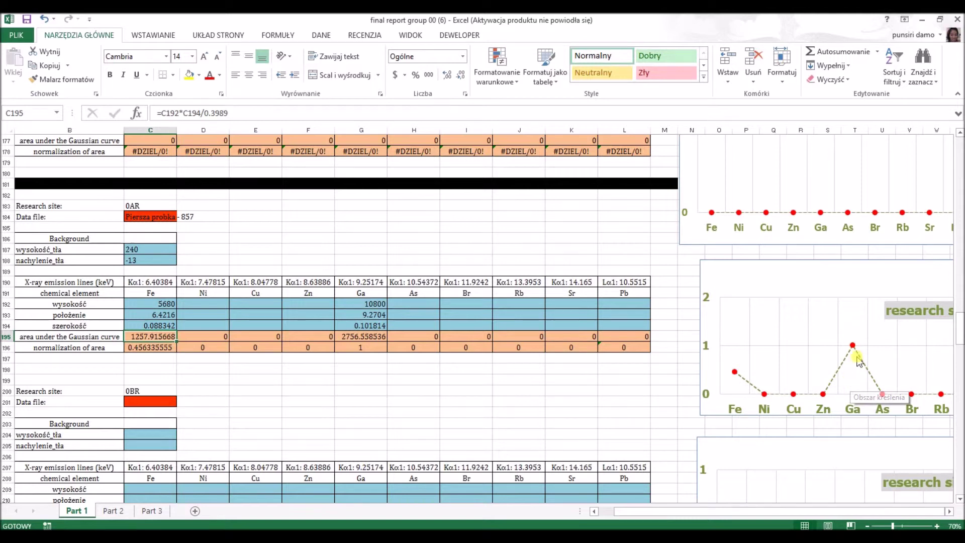
{"action": "left_click", "coordinate": [203, 293]}
{"action": "scroll", "coordinate": [415, 328], "scroll_direction": "down", "scroll_amount": 1}
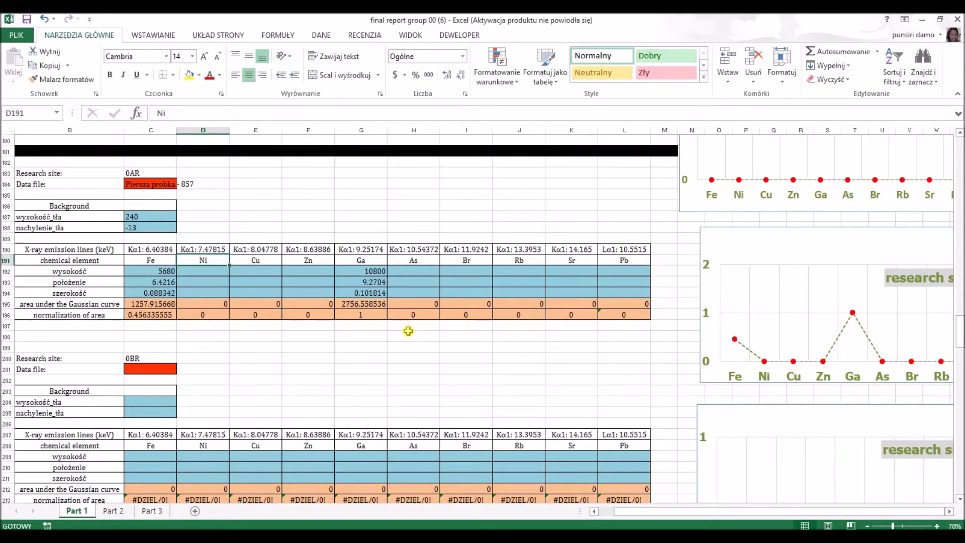
{"action": "left_click_drag", "start_coordinate": [949, 326], "coordinate": [960, 137]}
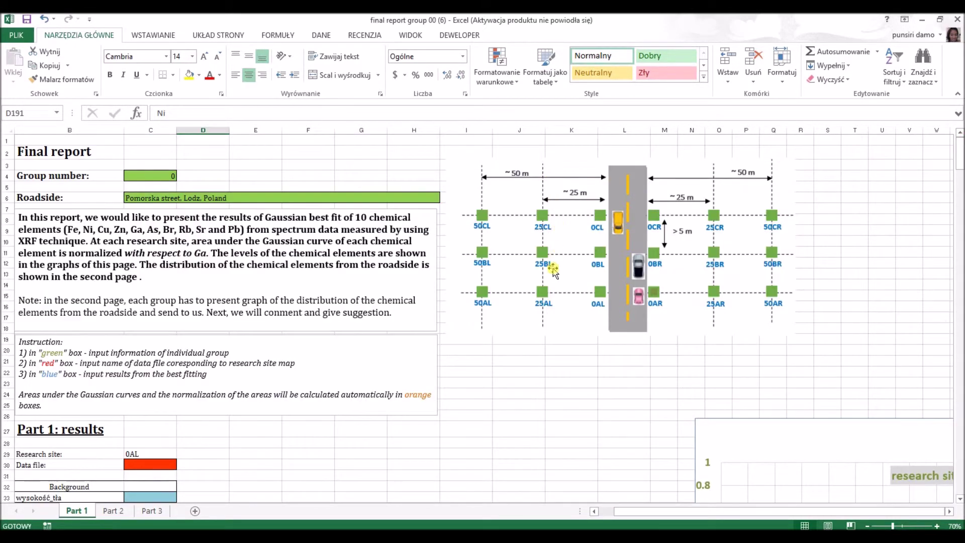